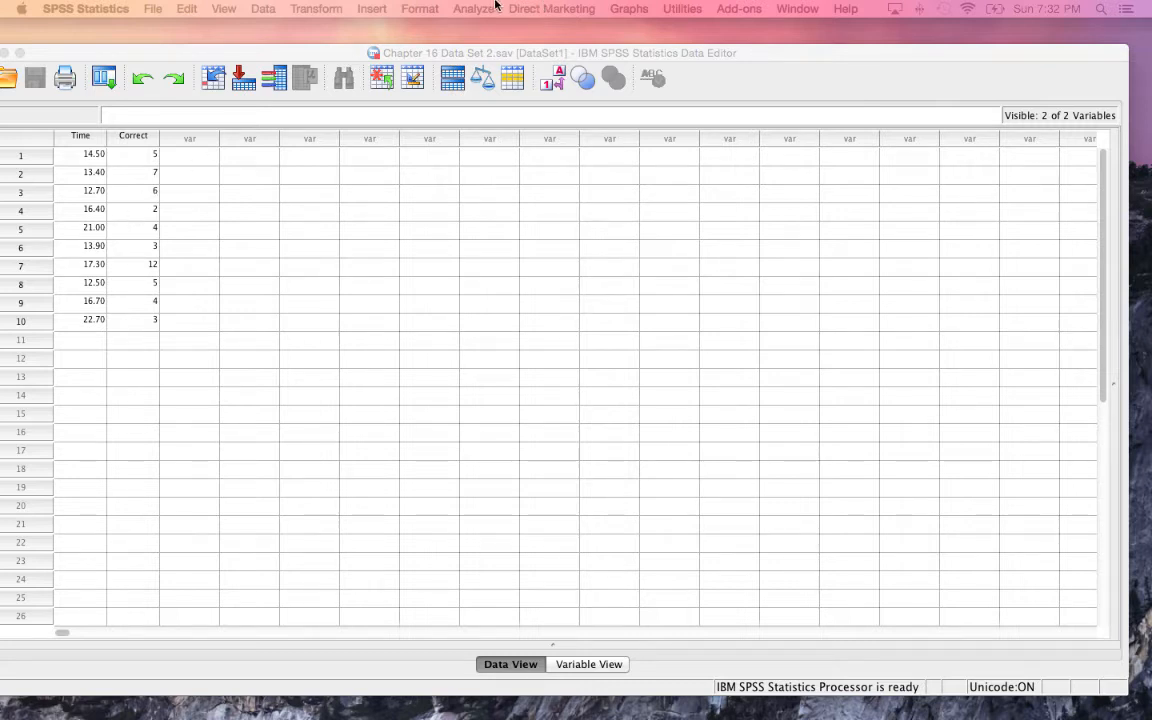
- Set up a linear regression with Time as the dependent variable and Correct as the independent variable
click(492, 8)
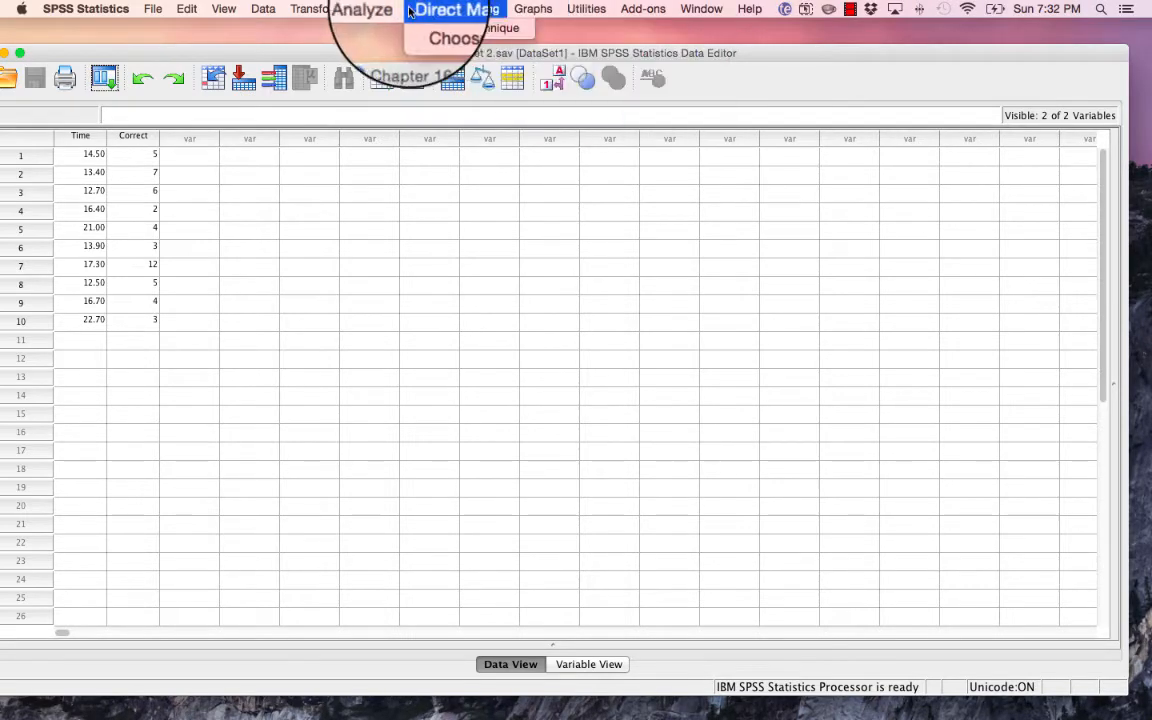
mouse_move(378, 10)
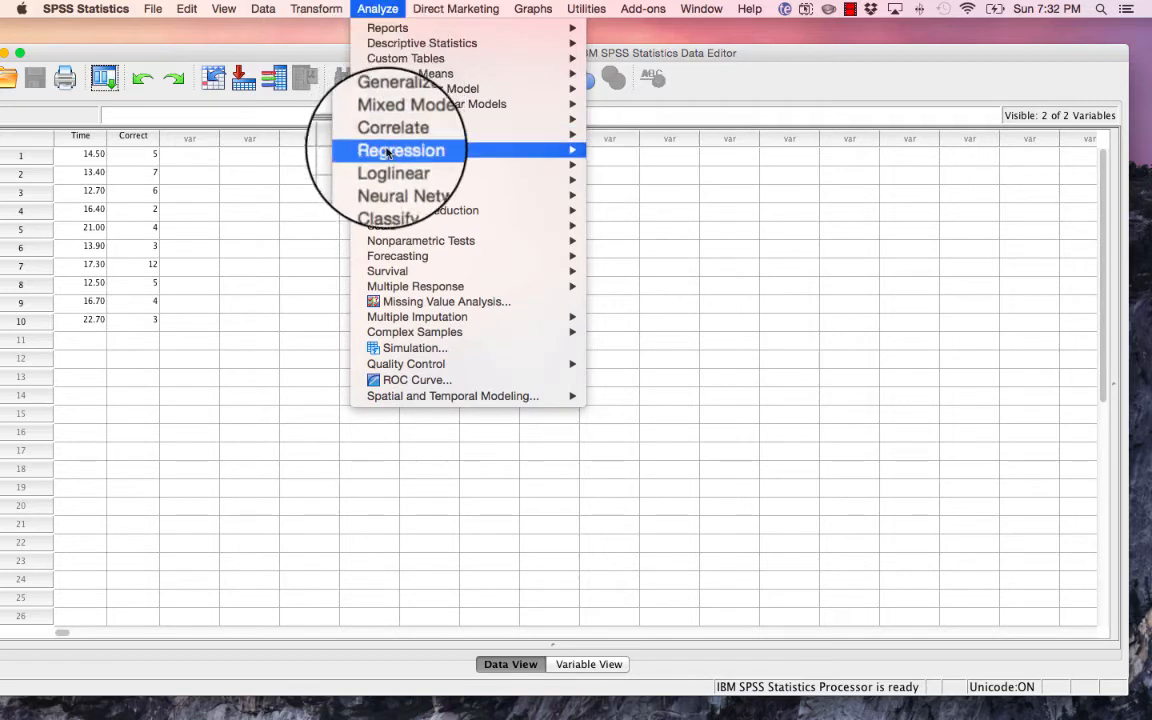
mouse_move(389, 152)
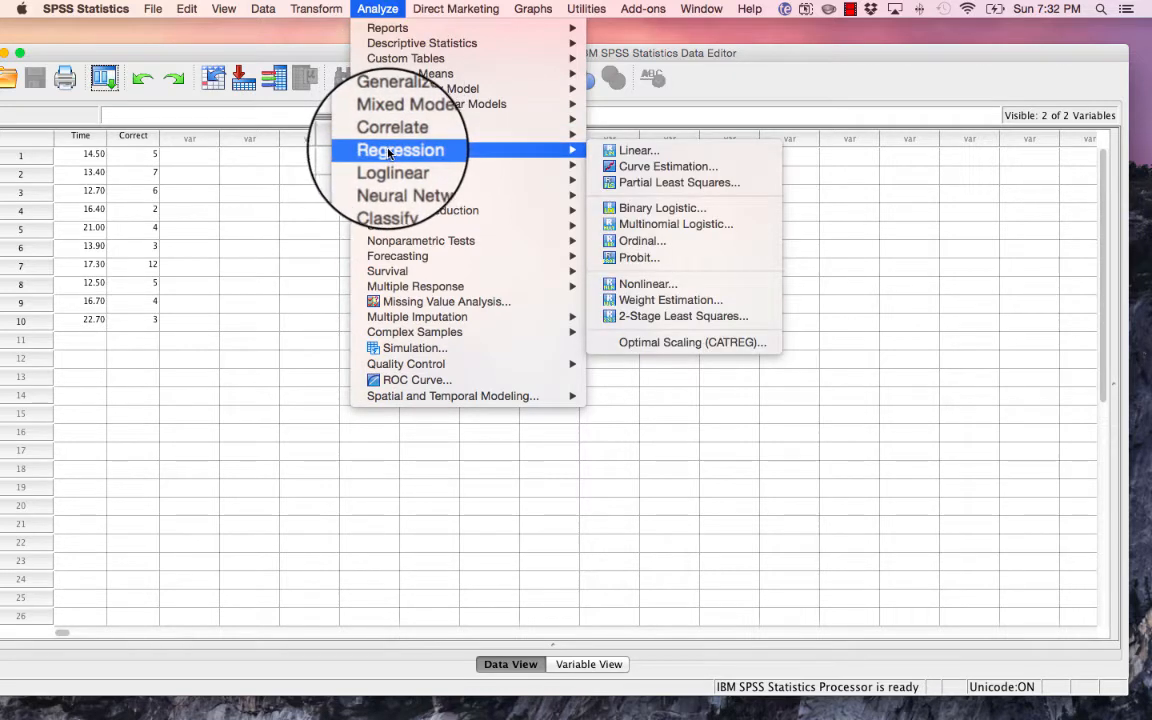
click(648, 152)
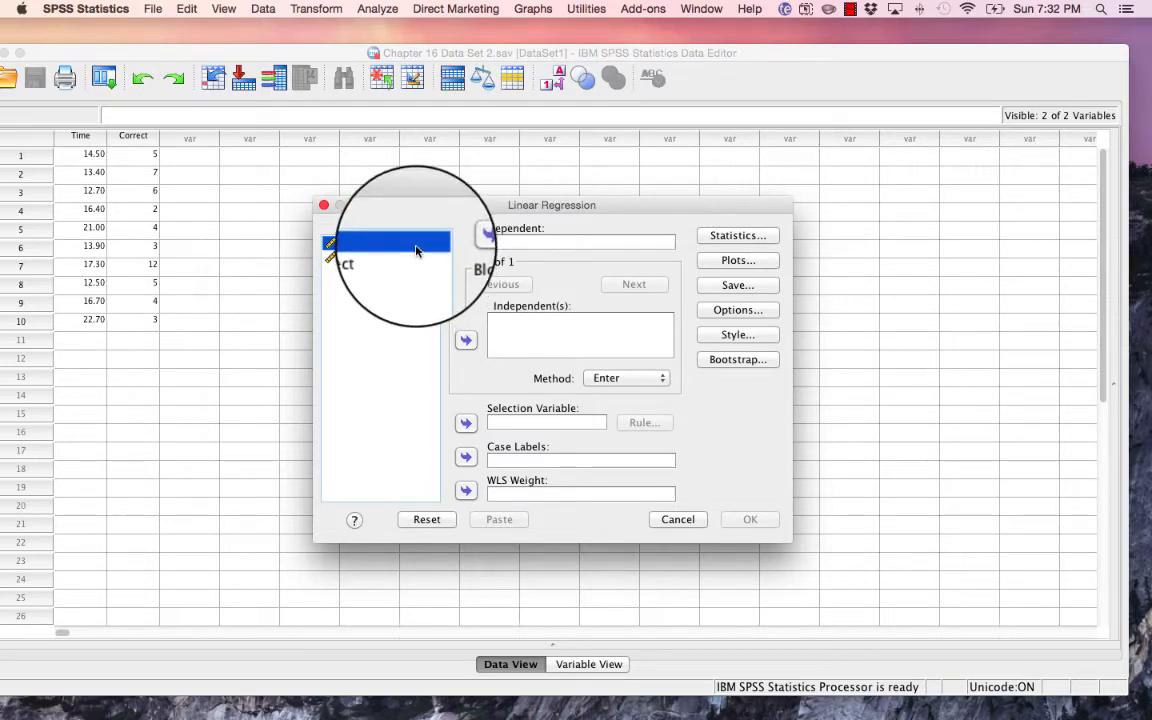
click(466, 240)
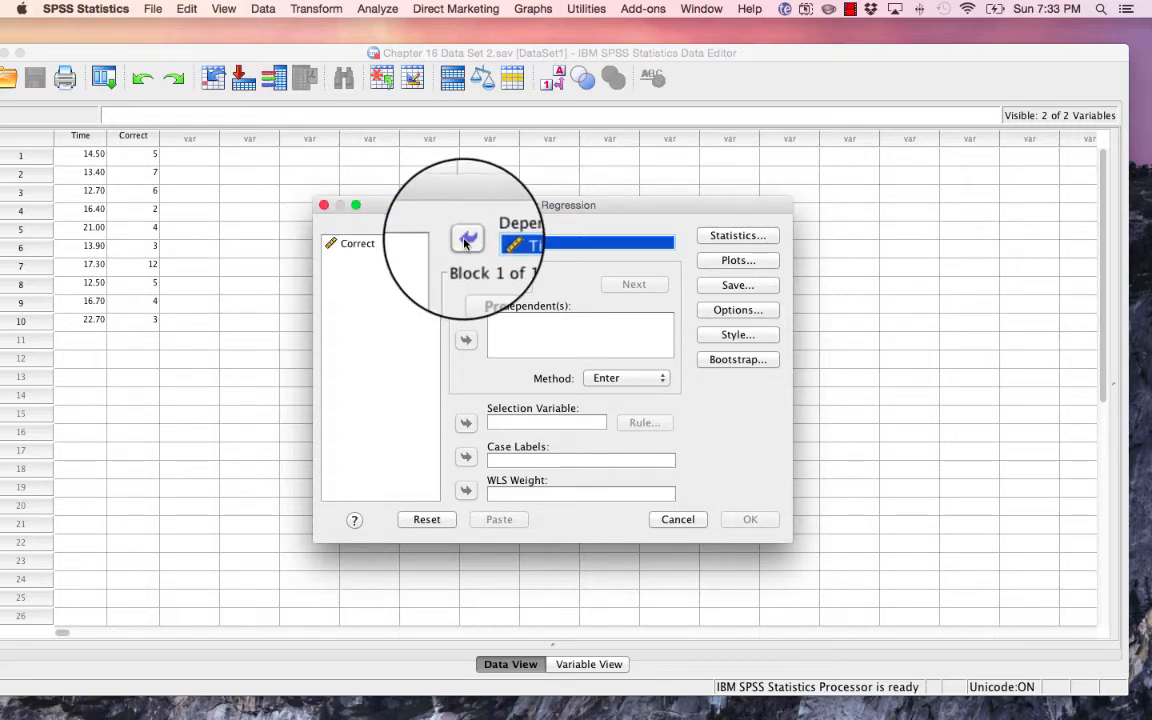
click(362, 243)
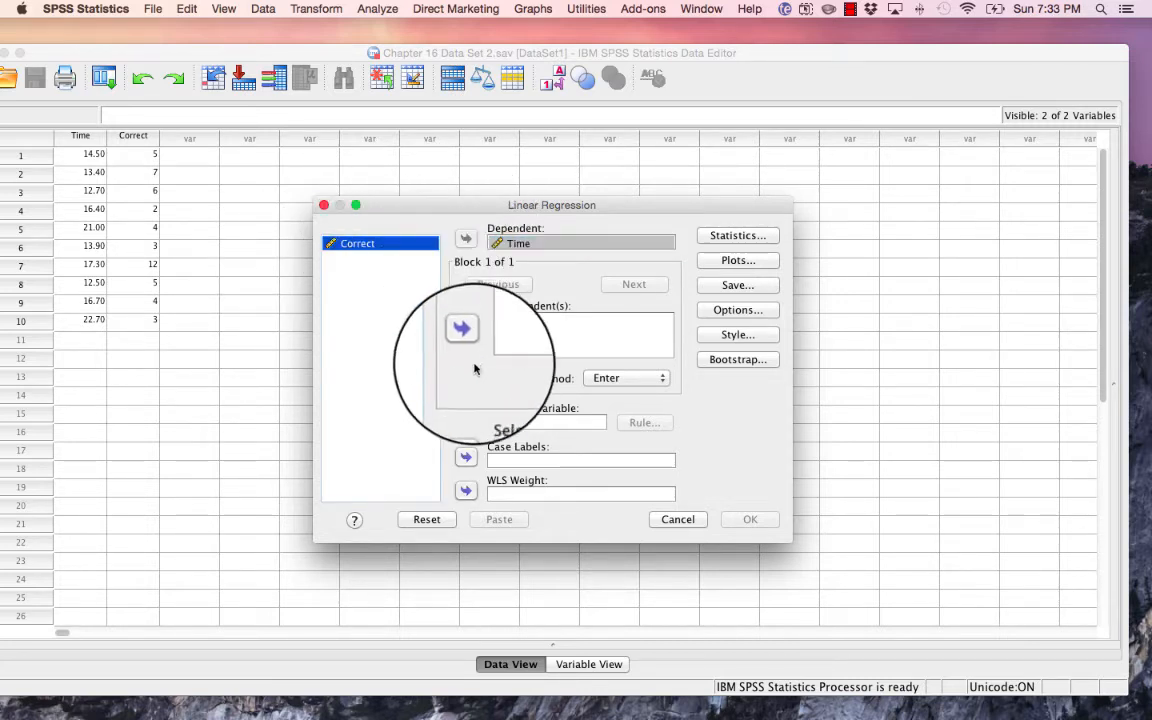
click(458, 342)
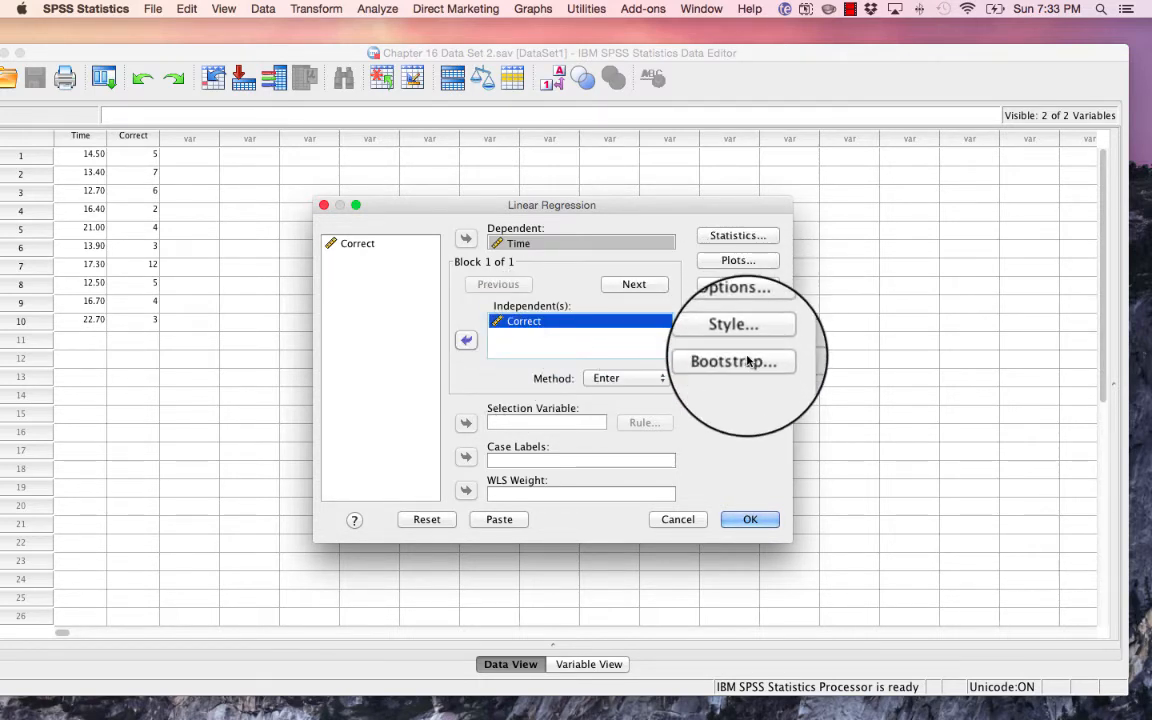
- Look over the regression's Options and Plots settings and leave both without changes
click(748, 312)
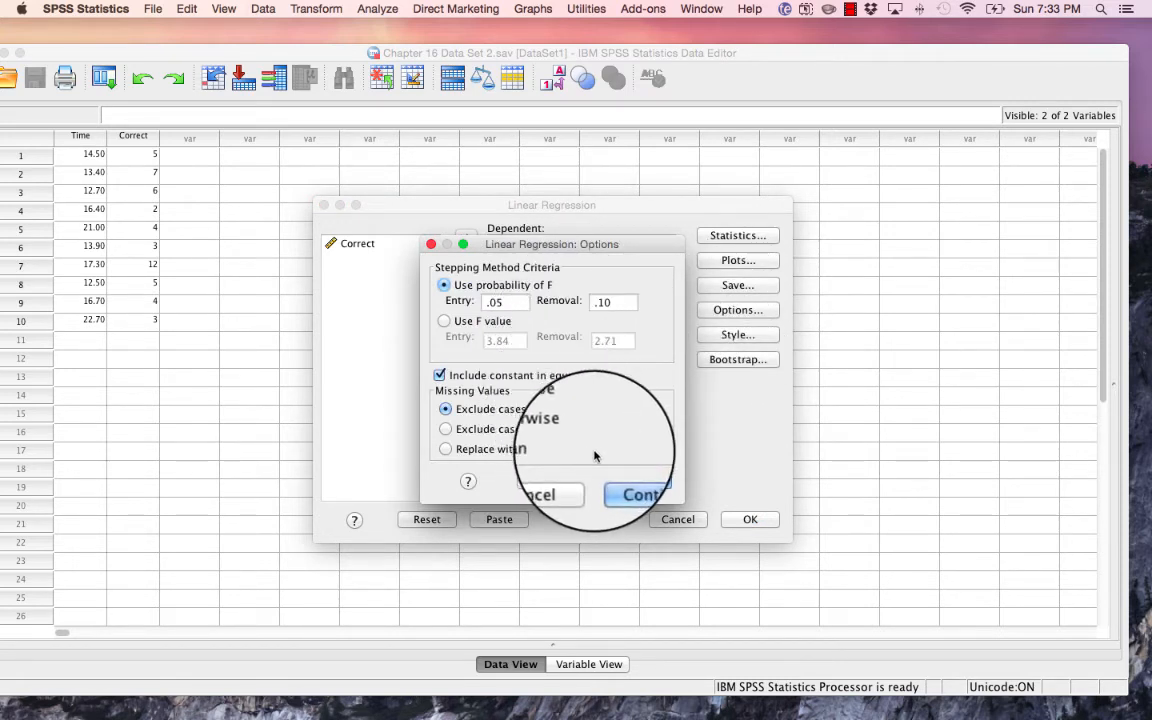
click(545, 480)
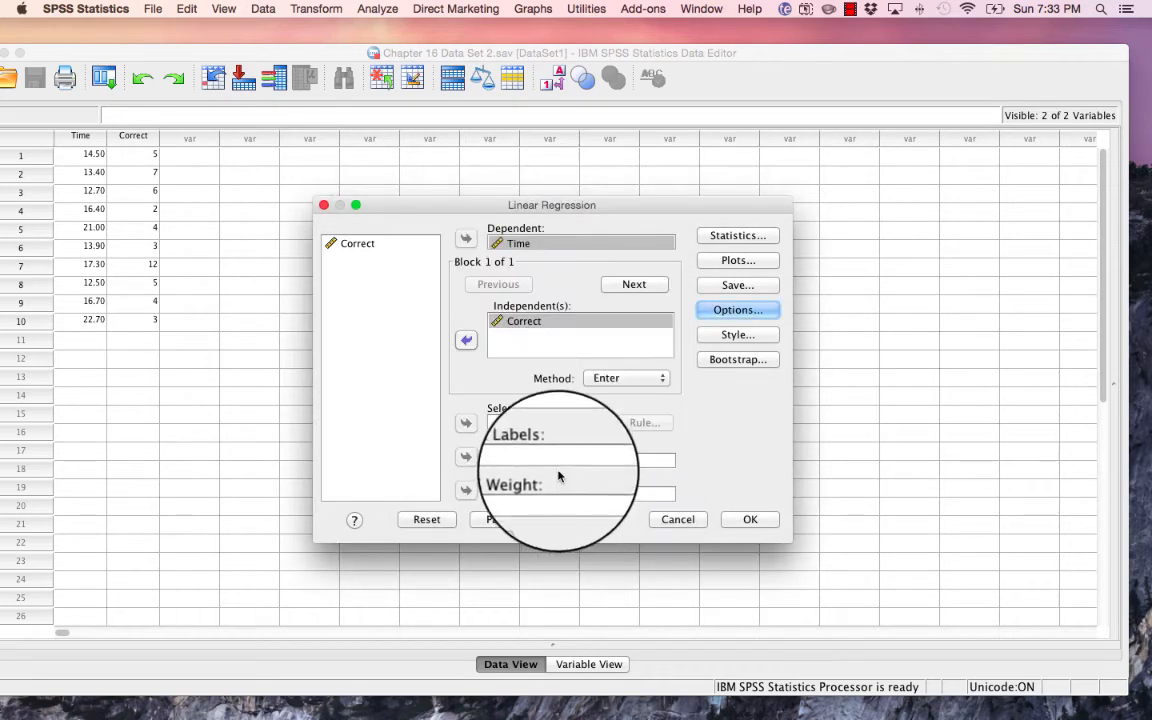
click(715, 265)
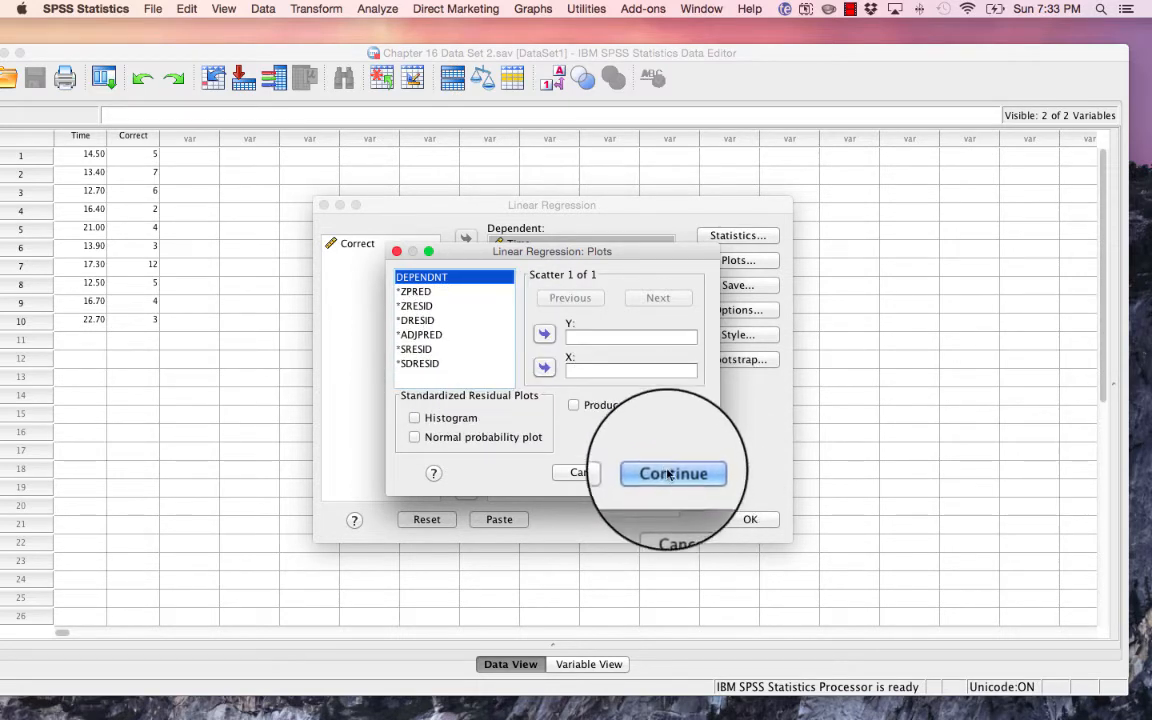
click(596, 478)
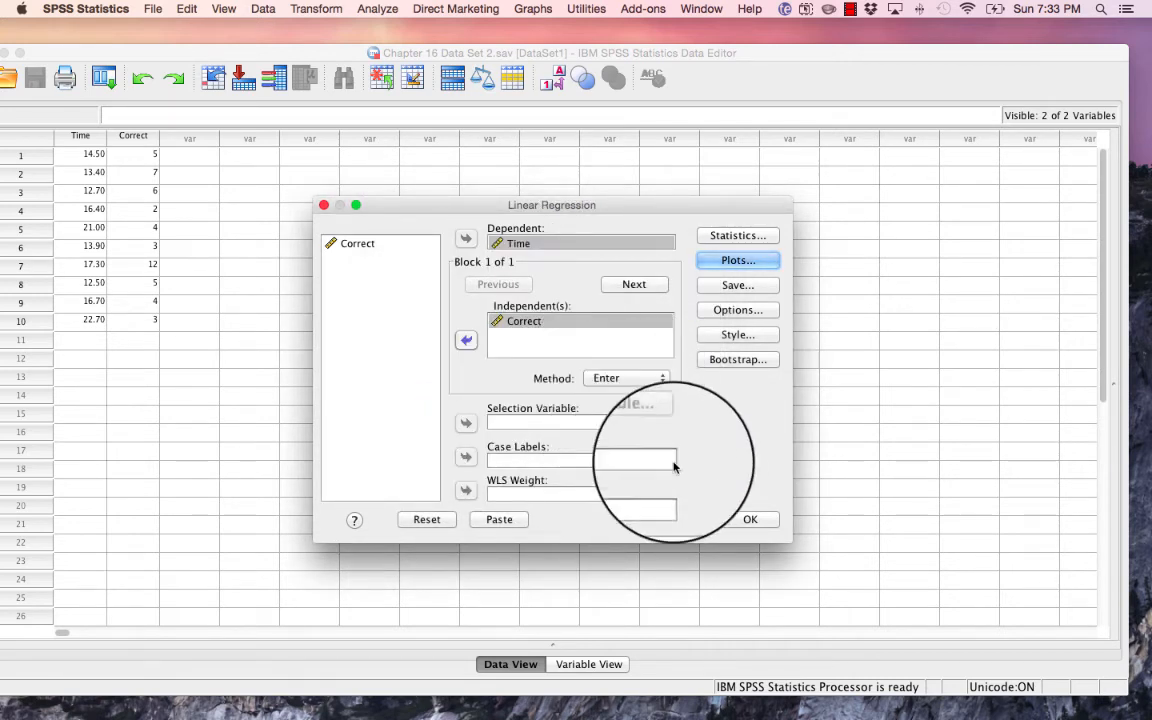
- Run the regression and examine the Model Summary, ANOVA and Coefficients tables in the output
click(757, 524)
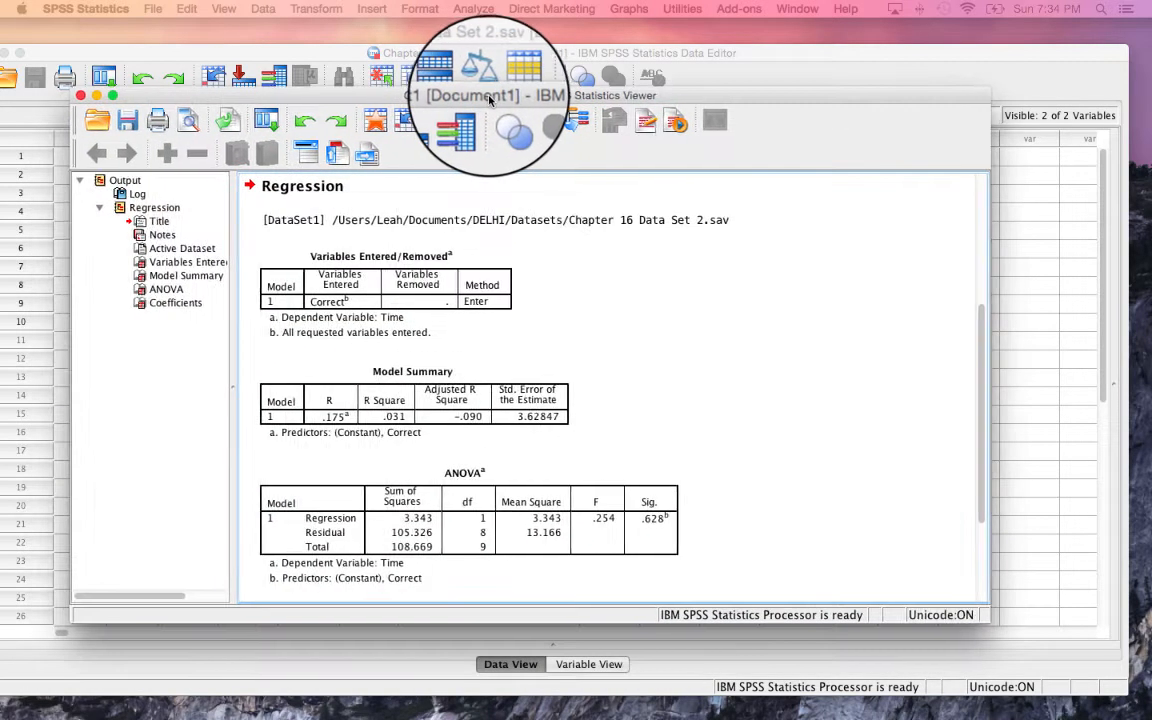
click(378, 468)
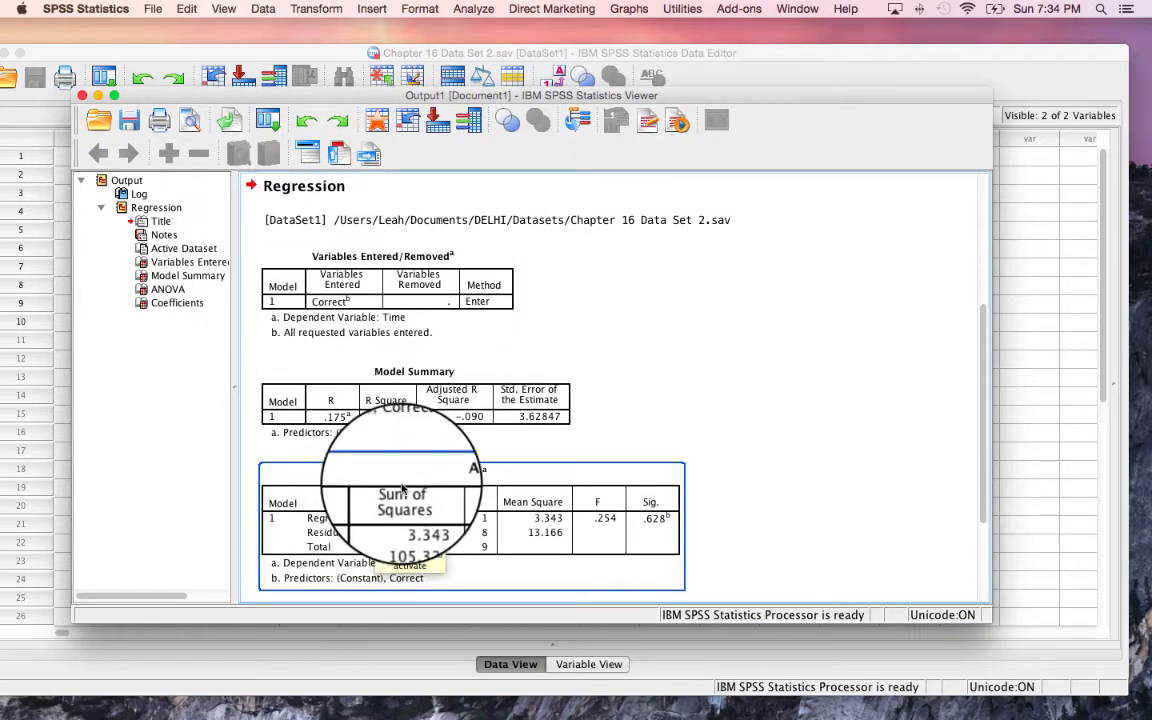
click(365, 380)
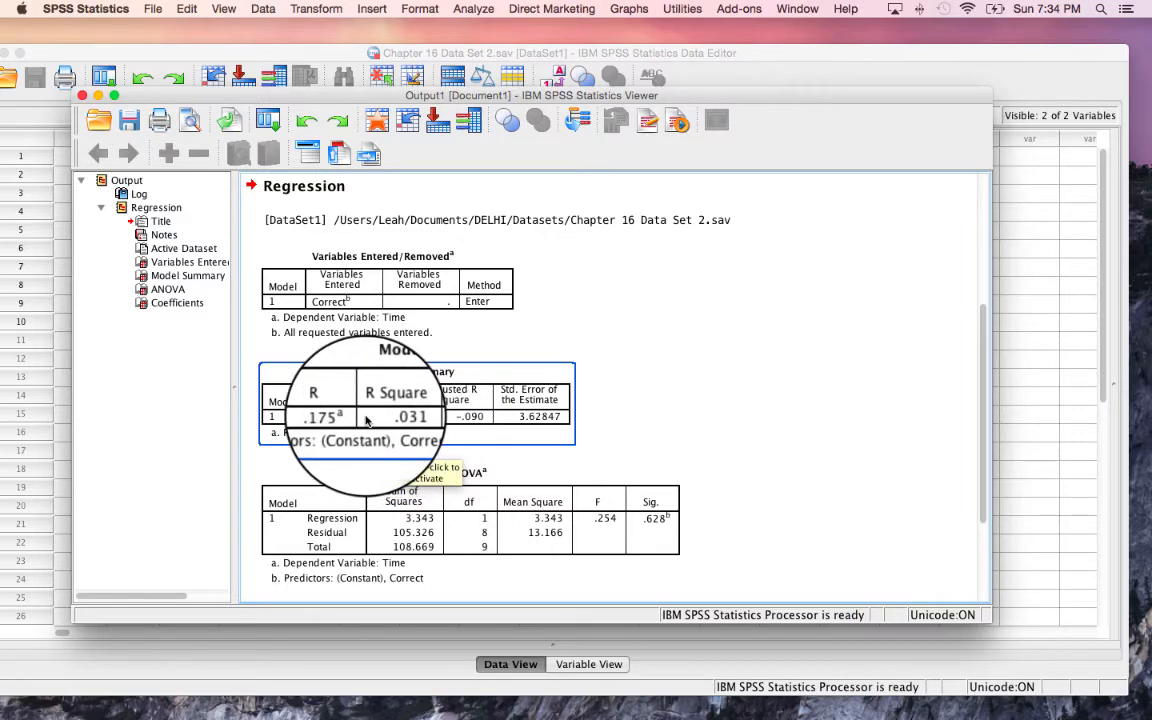
scroll(366, 420, down, 5)
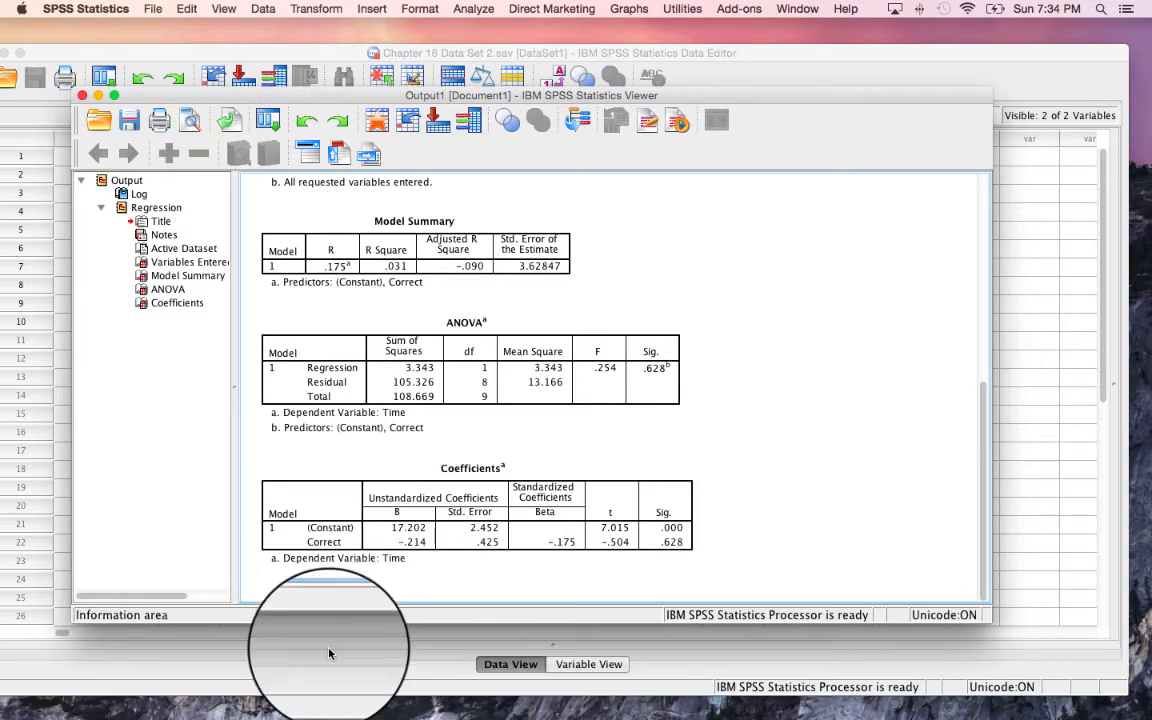
- Start defining a Simple Scatter chart for the dataset
click(630, 10)
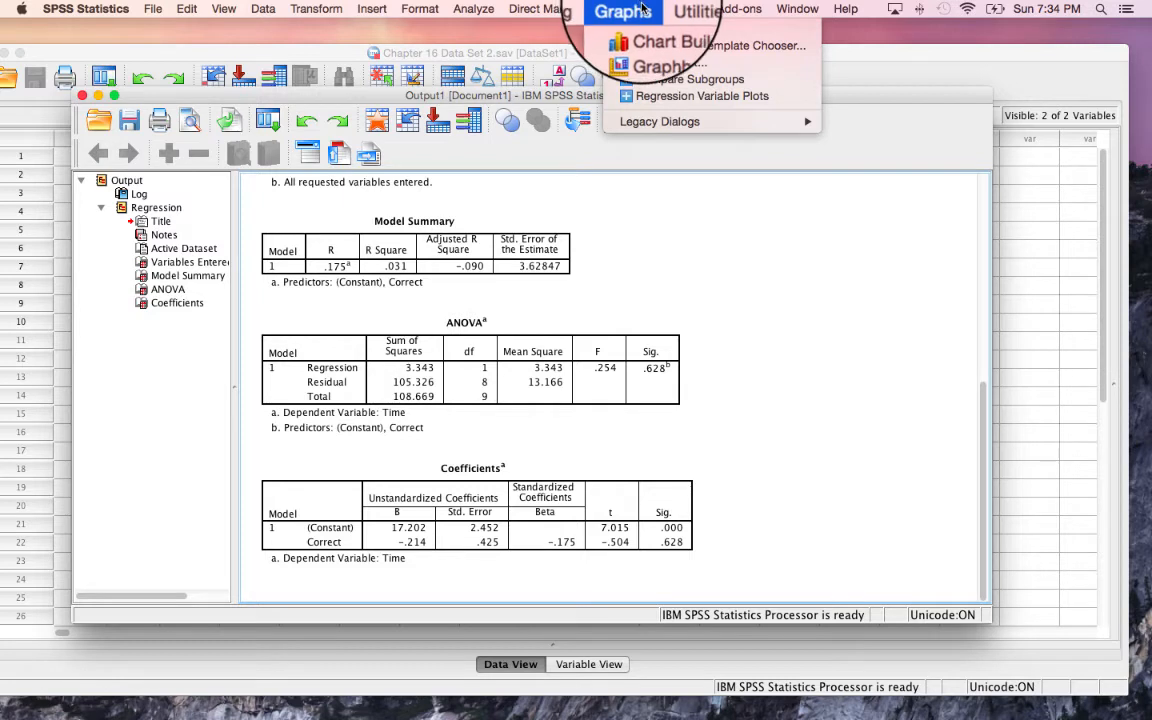
mouse_move(672, 125)
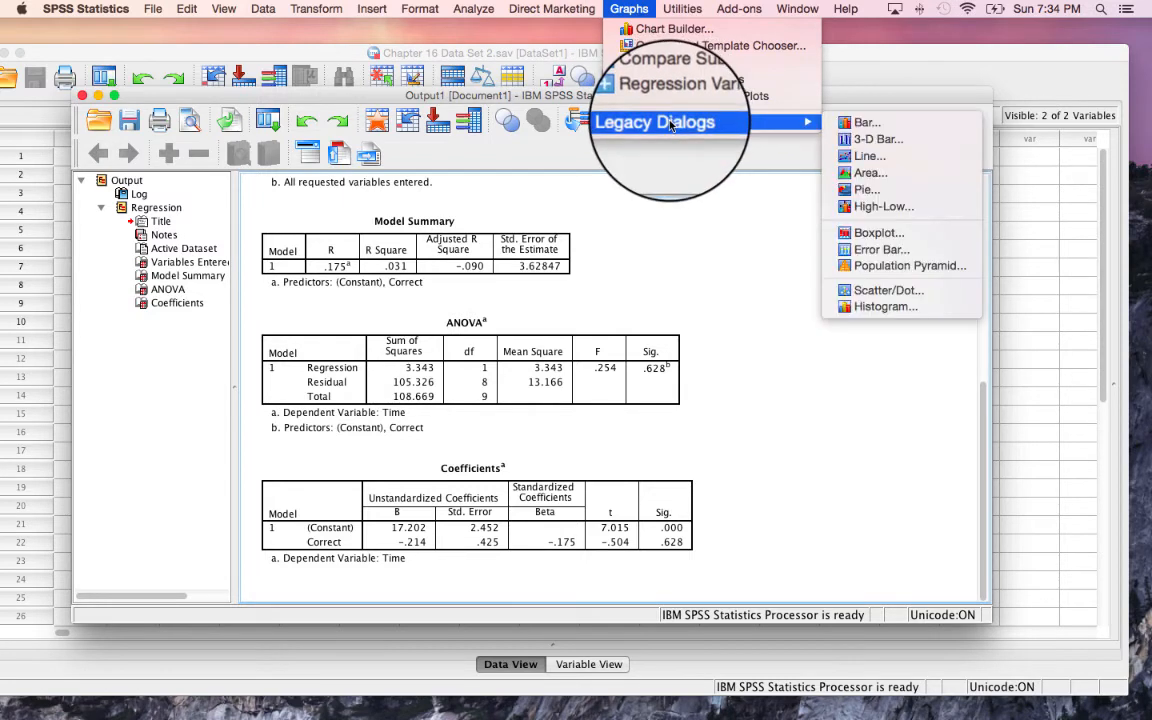
click(968, 291)
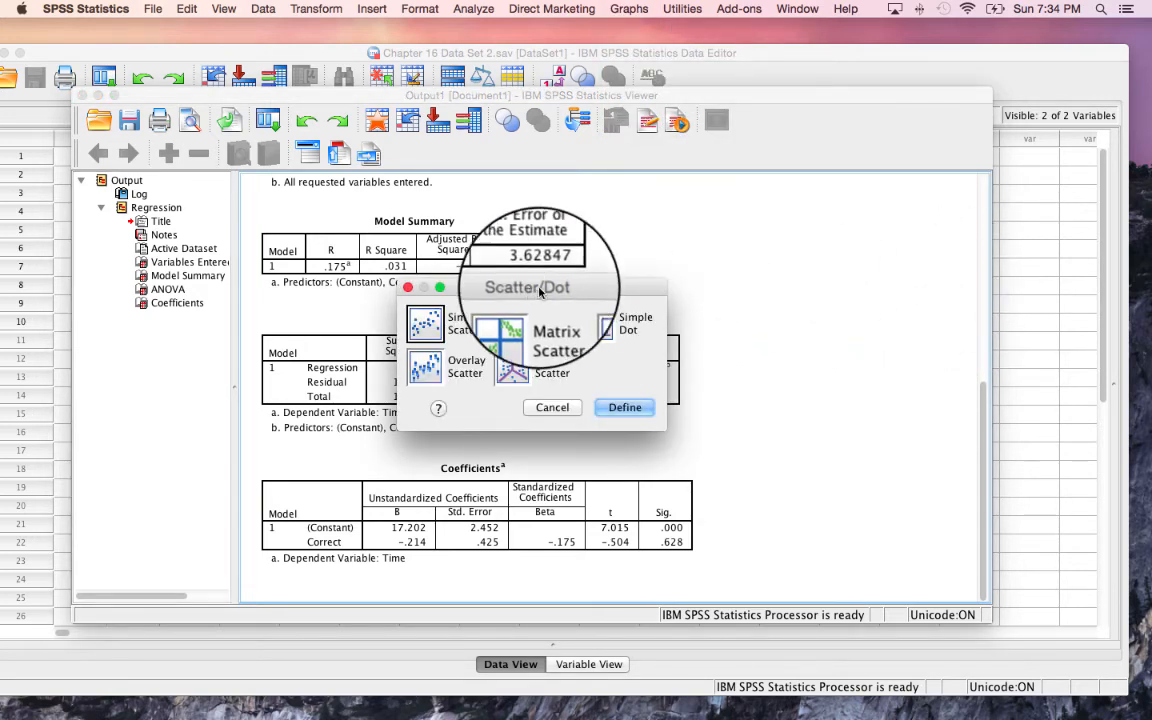
click(431, 338)
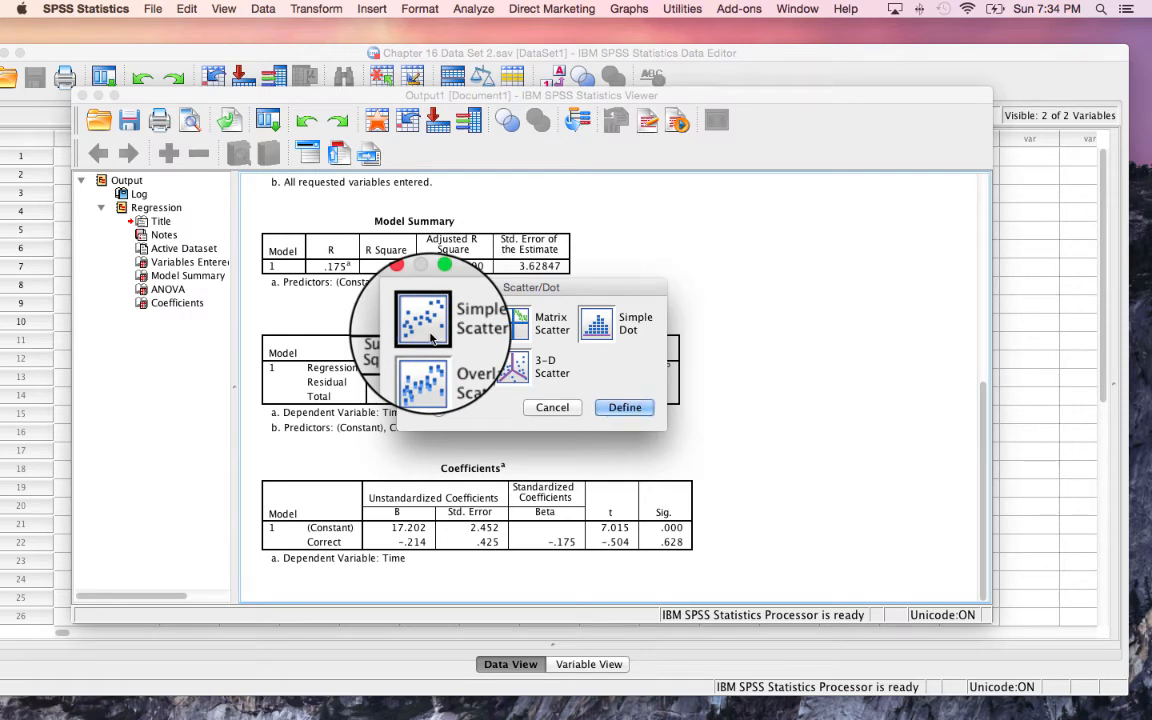
click(634, 410)
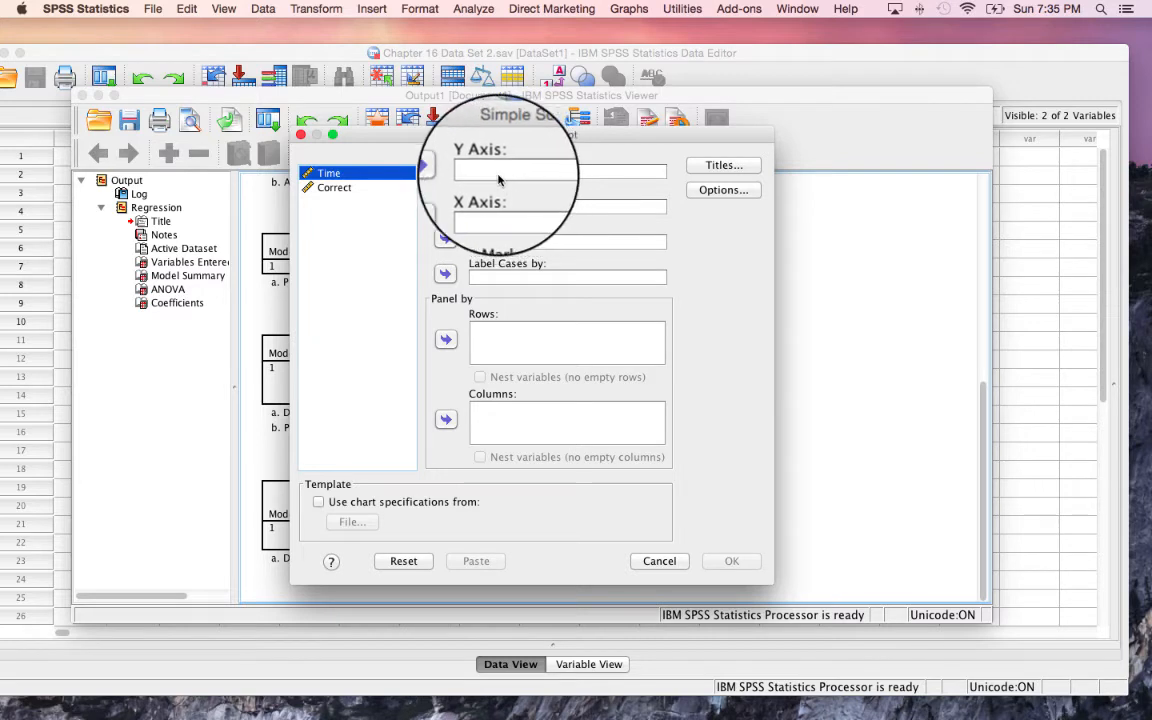
- Create the scatterplot with Time on the Y axis and Correct on the X axis
click(345, 188)
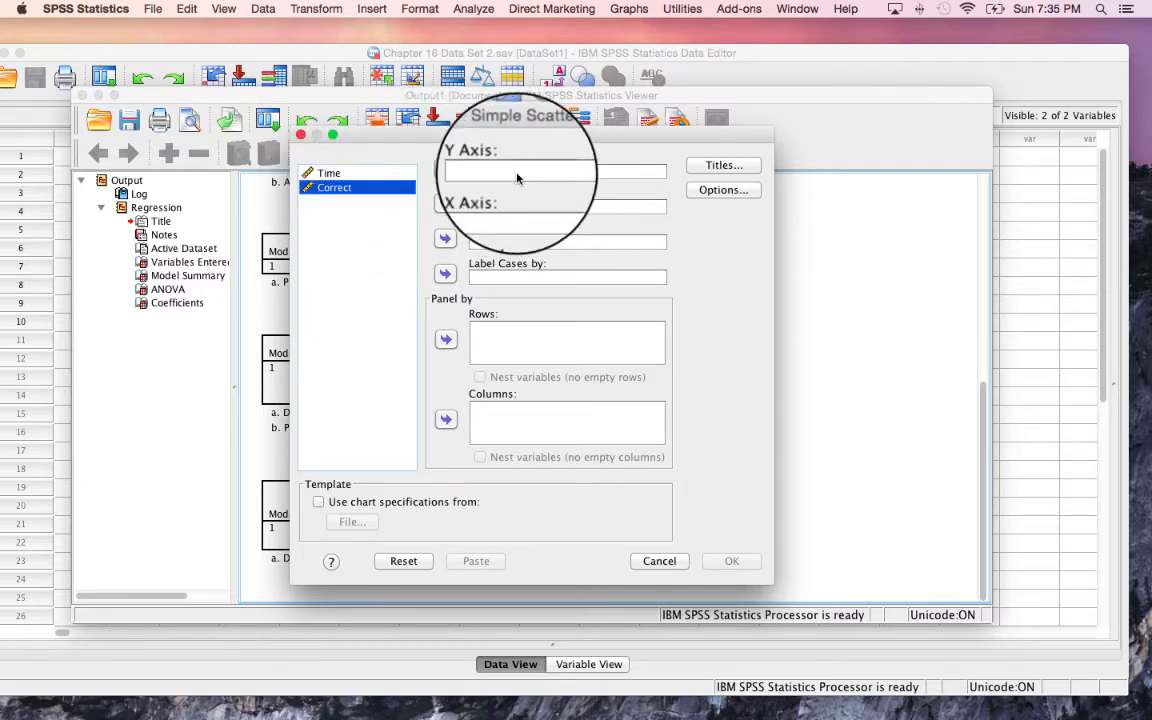
click(360, 173)
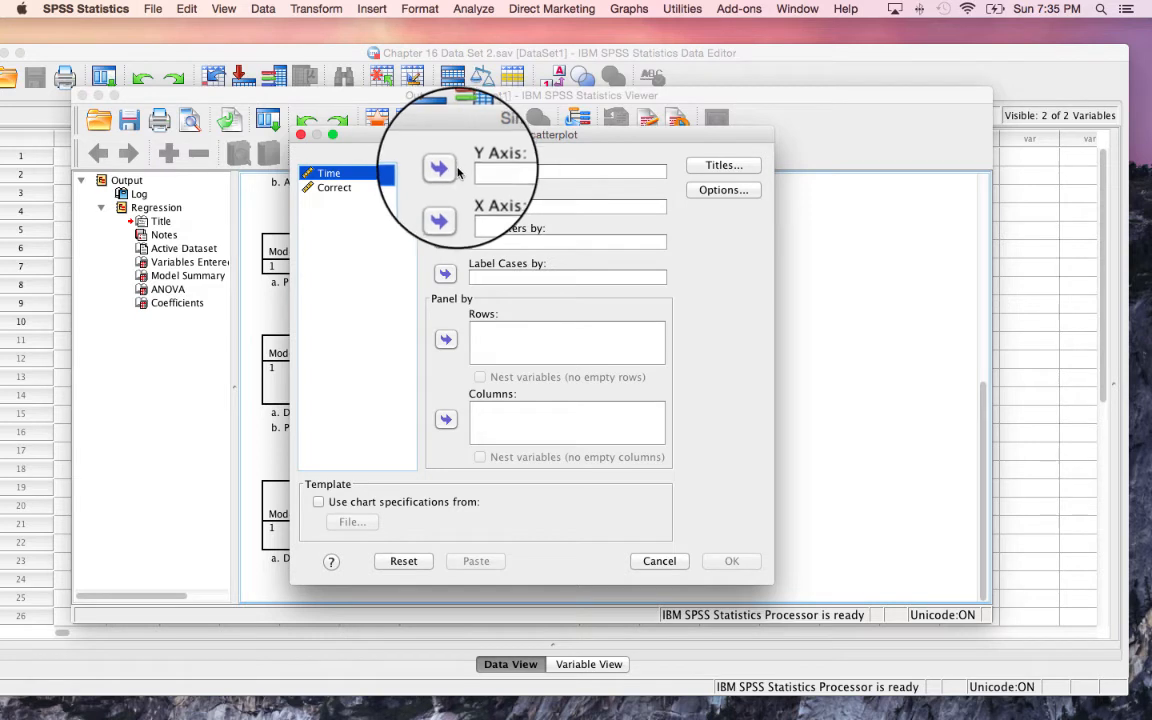
click(445, 170)
click(345, 173)
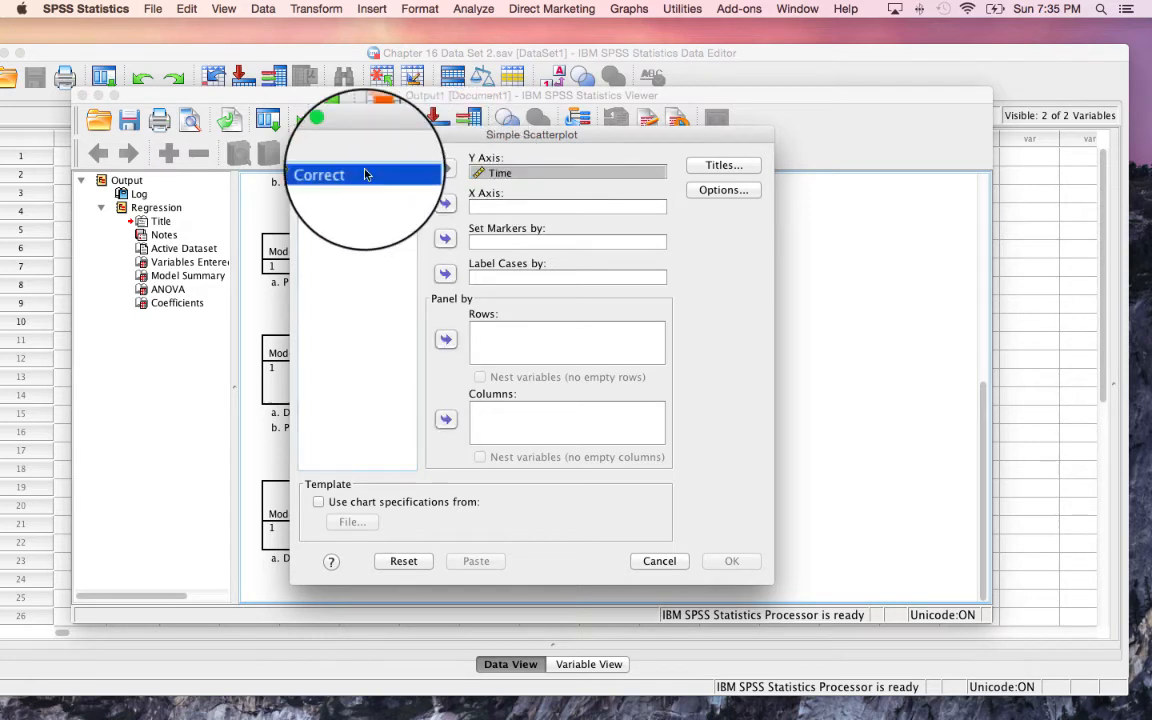
click(441, 214)
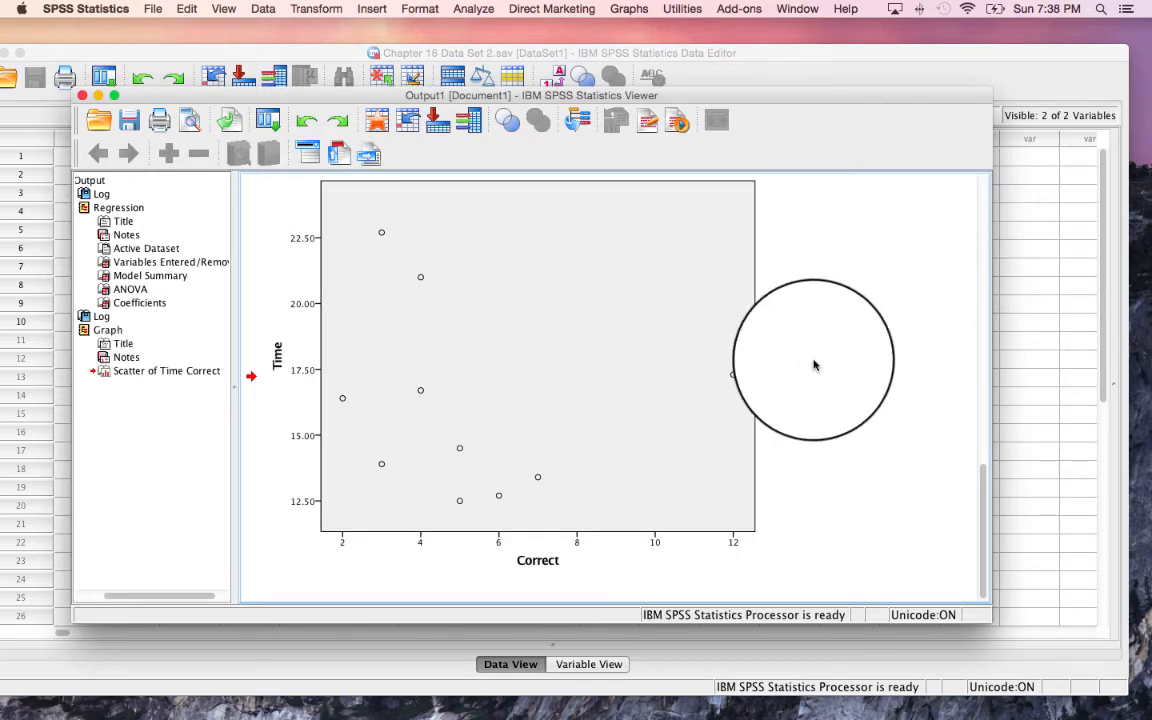
- Open the Time by Correct scatterplot for editing and add a fit line at total
click(567, 372)
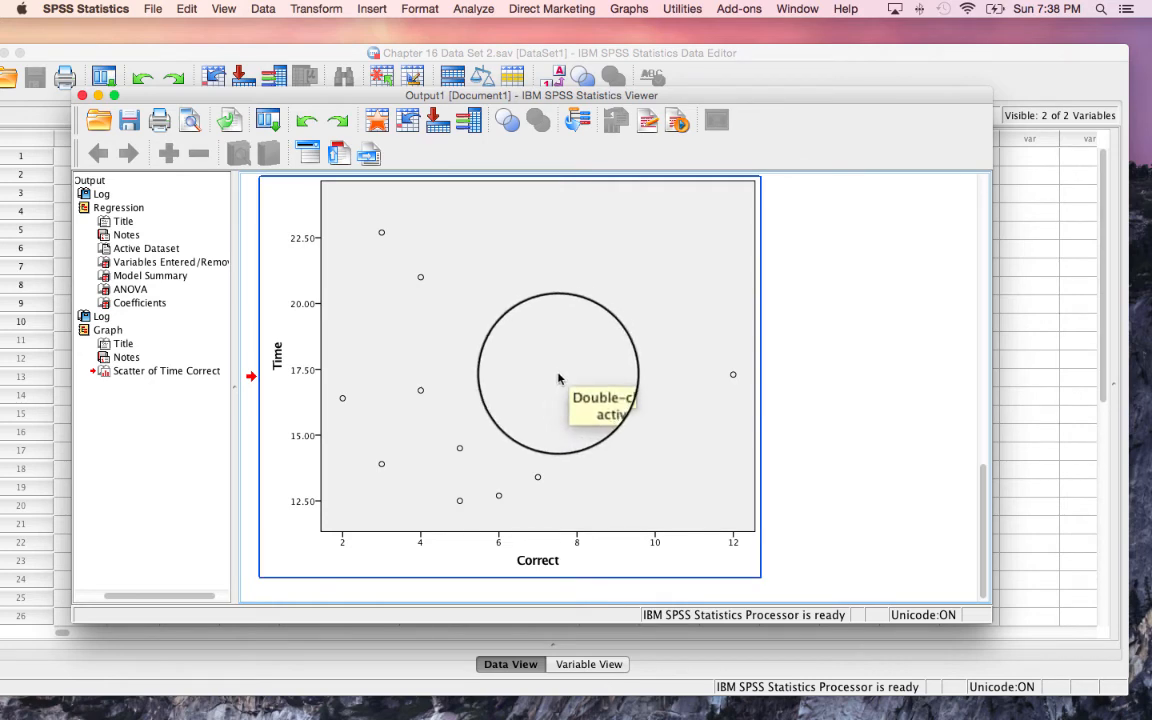
double_click(548, 328)
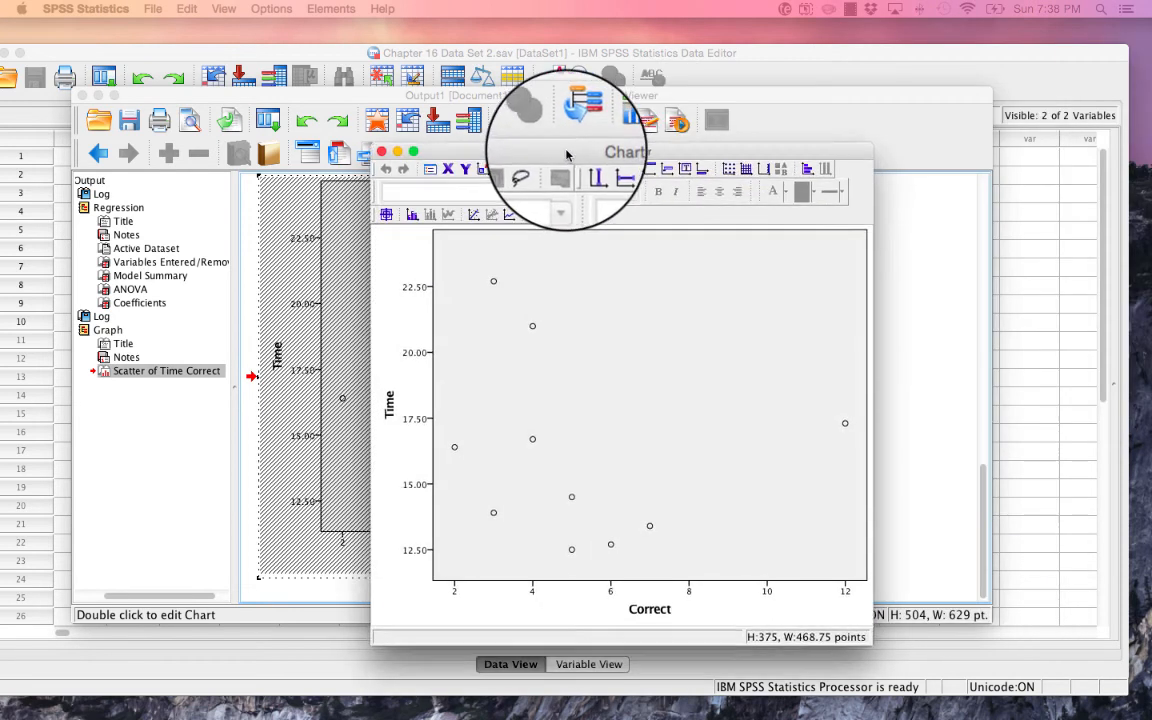
drag(566, 155, 299, 124)
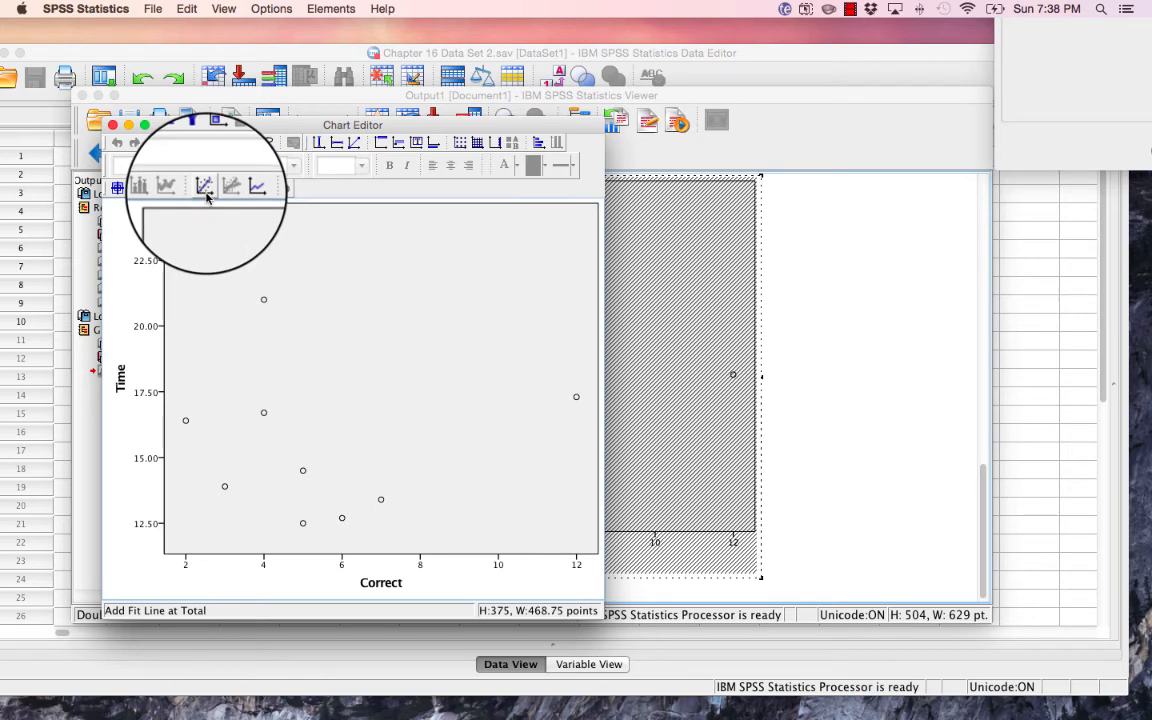
click(206, 188)
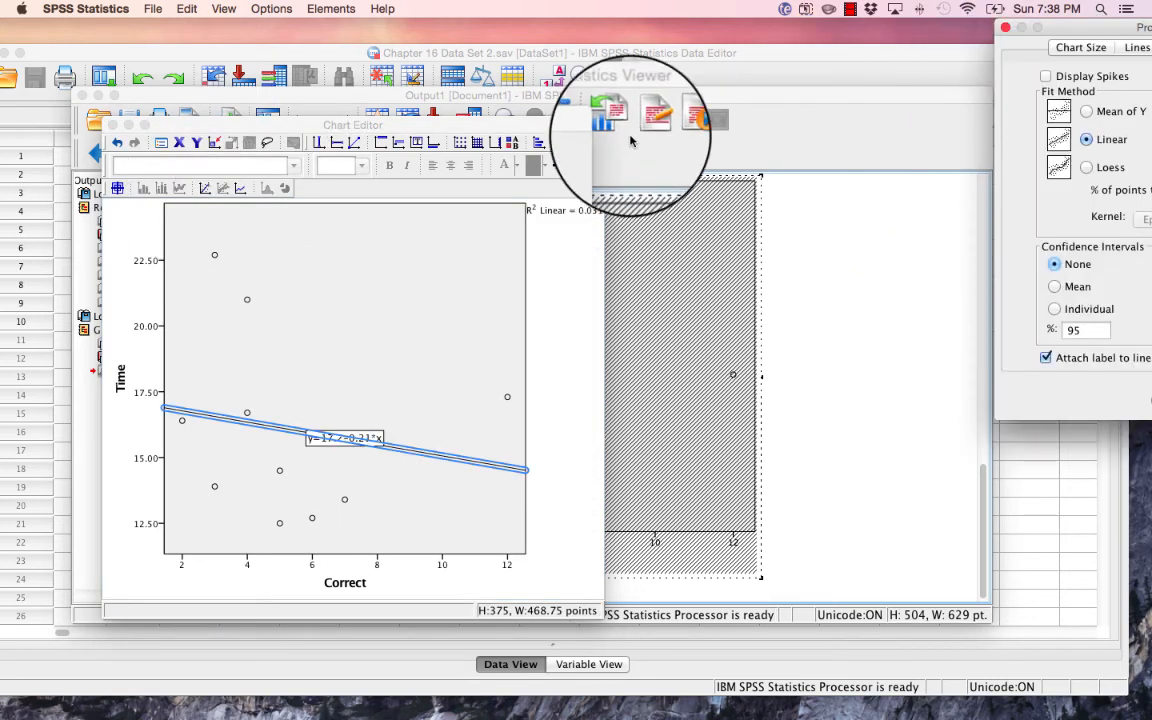
- Apply the Linear fit method to the scatterplot's fit line and inspect the line with its equation
drag(547, 126, 185, 190)
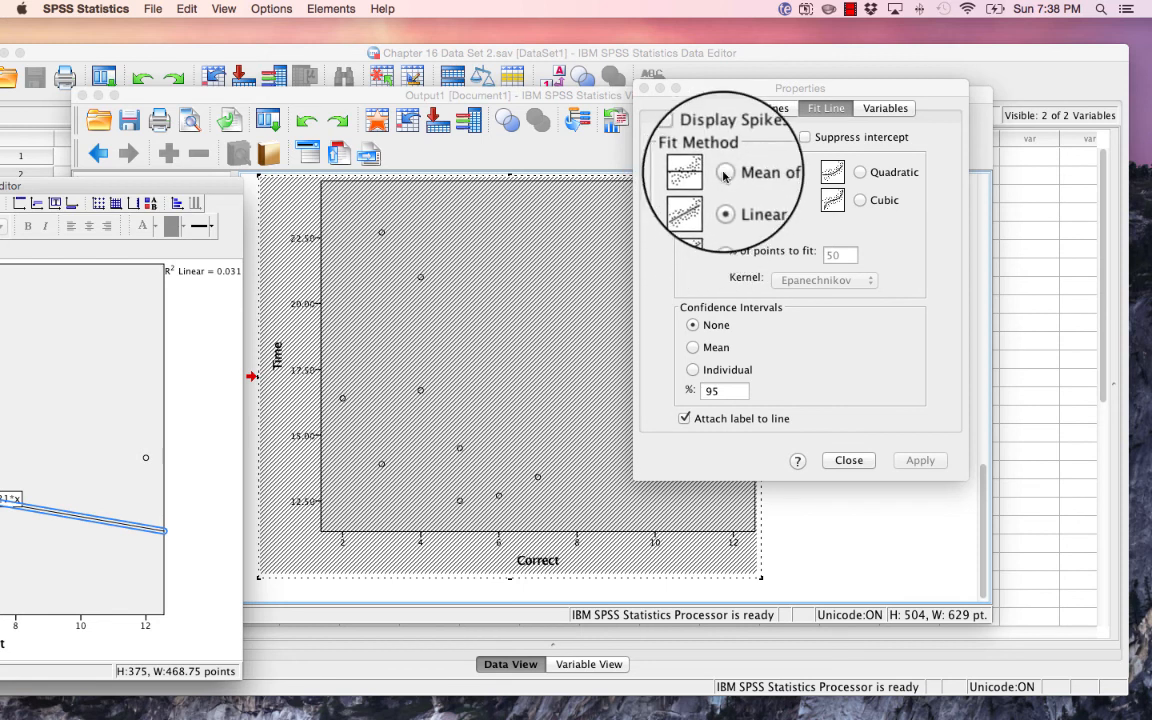
click(726, 231)
click(725, 200)
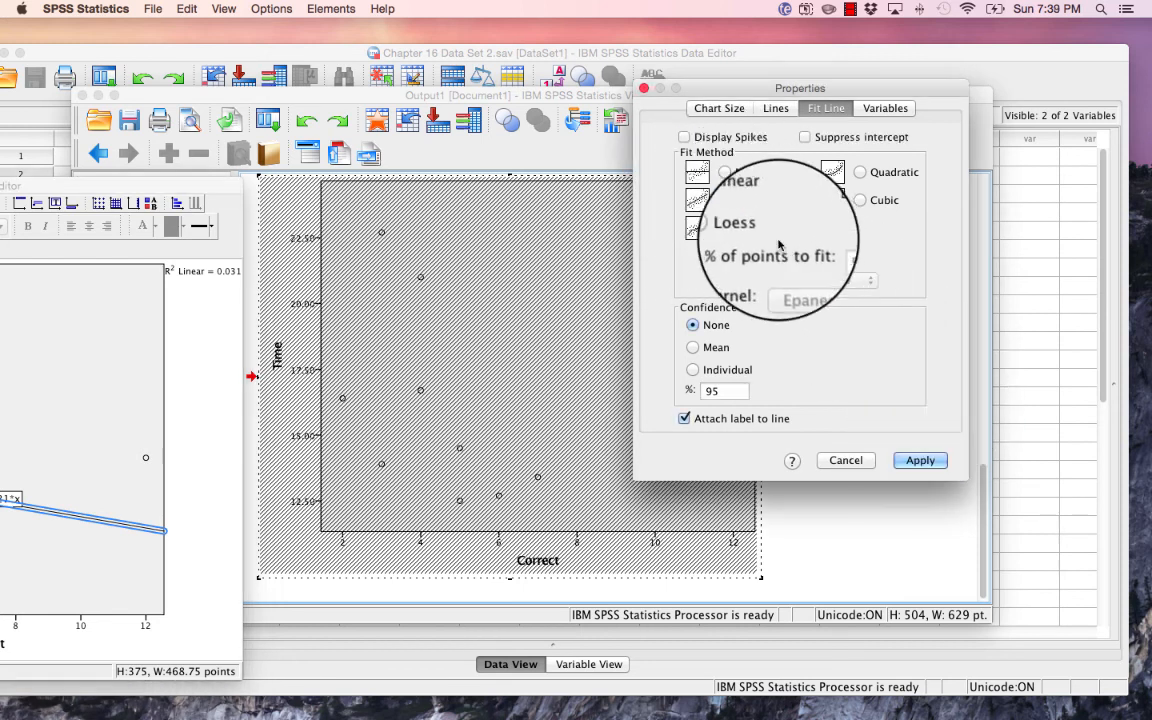
click(931, 463)
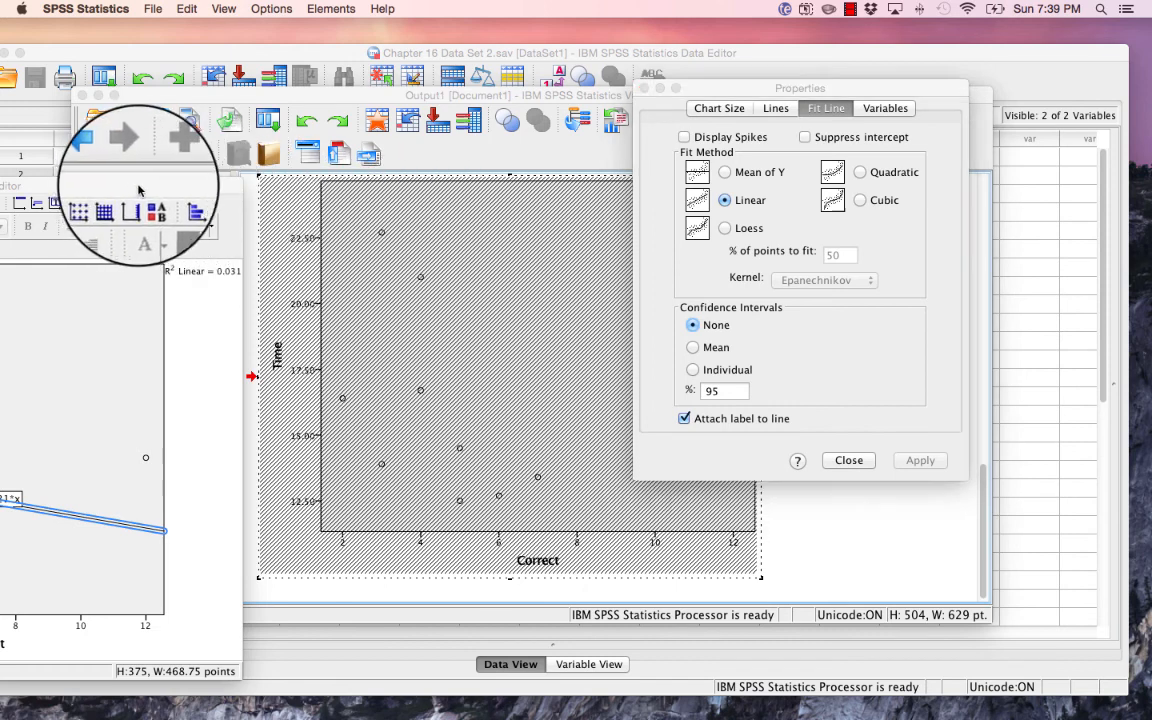
drag(130, 178, 580, 178)
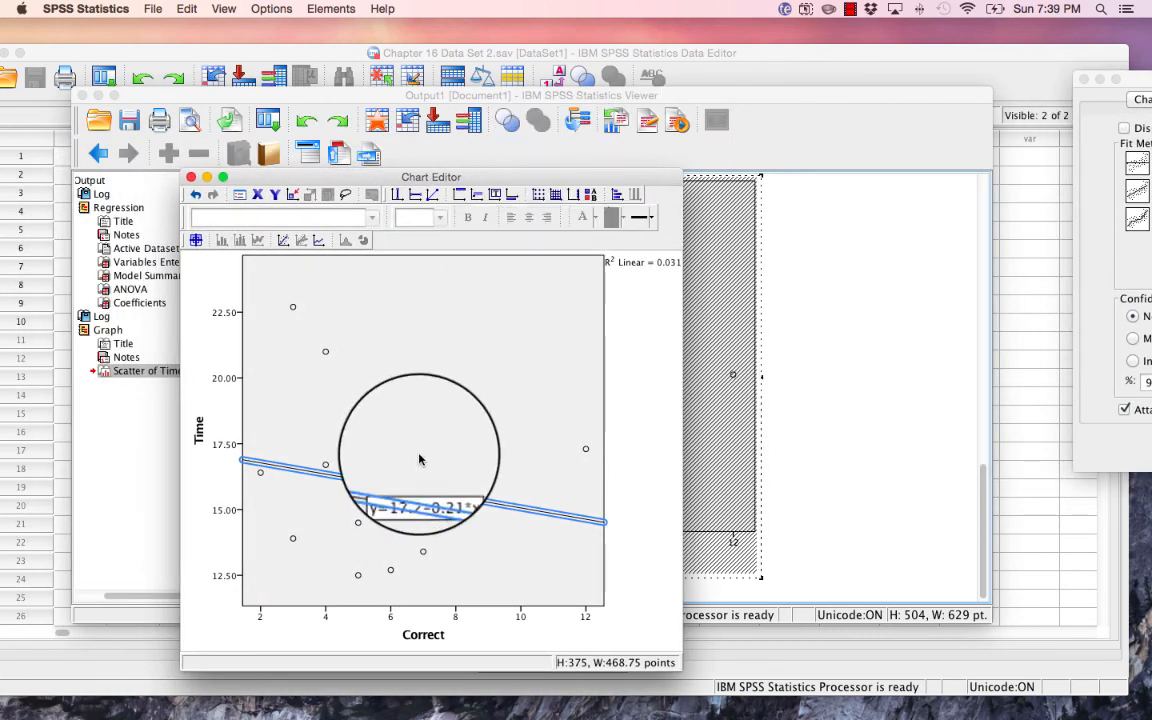
click(419, 489)
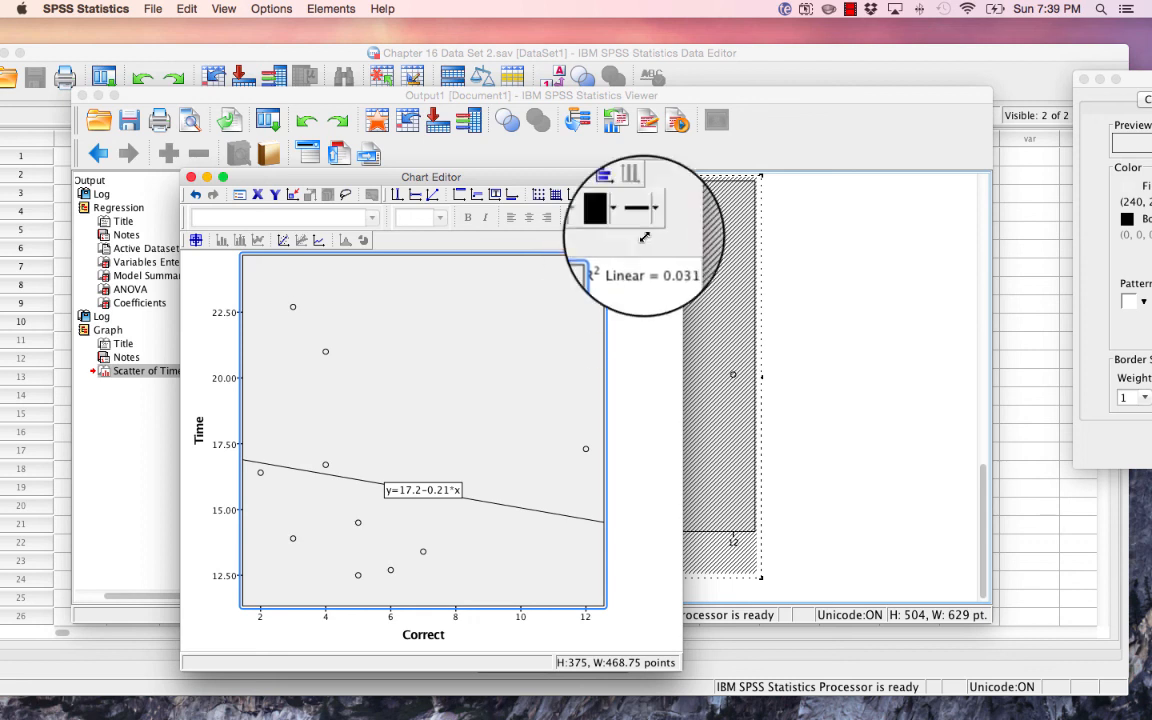
click(851, 10)
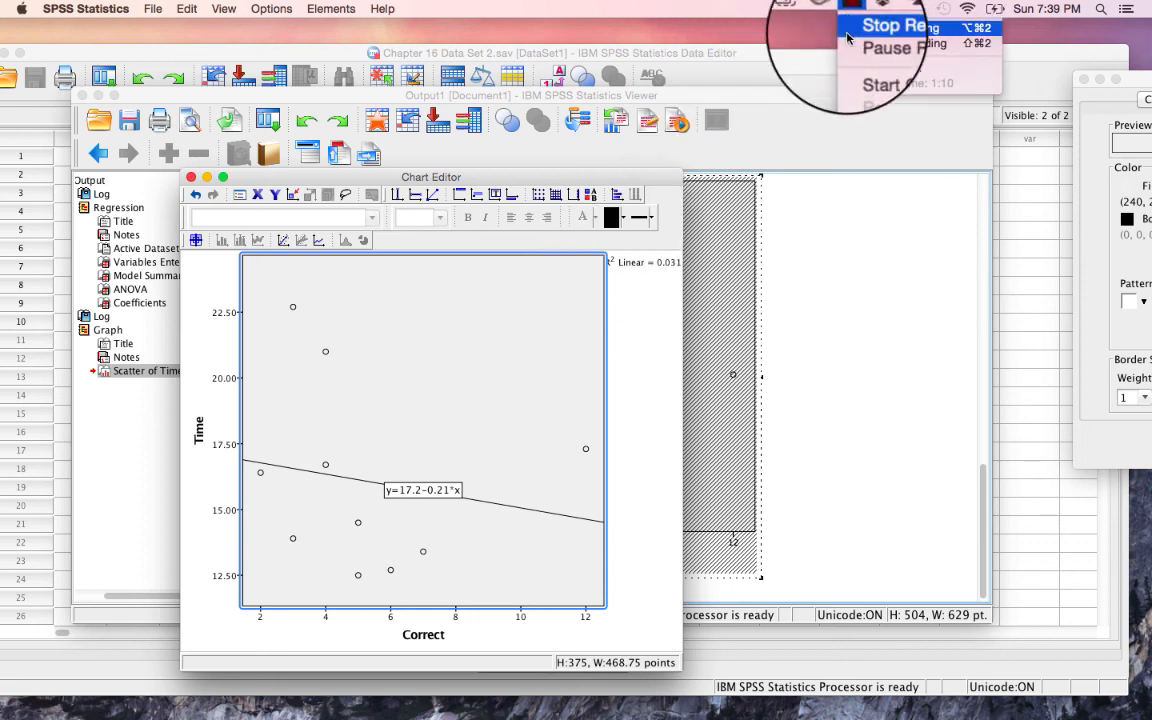